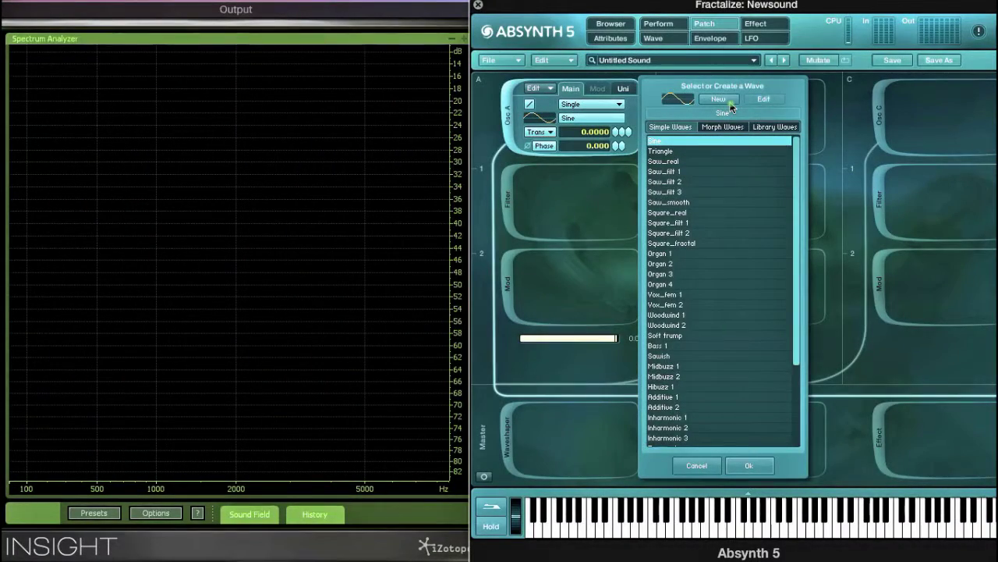
Step: Make a new editable copy of the Sine wave in the Wave editor for Oscil Main A
left_click(731, 108)
Step: Fractalize the Sine wave with 4 iterations and displacement 50, giving a jagged waveform
left_click(702, 111)
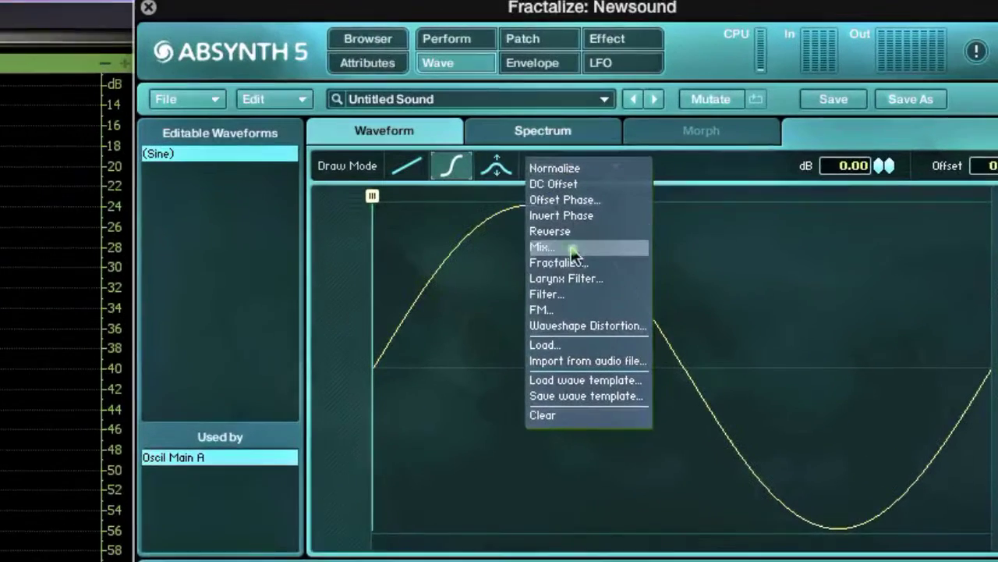
left_click(620, 269)
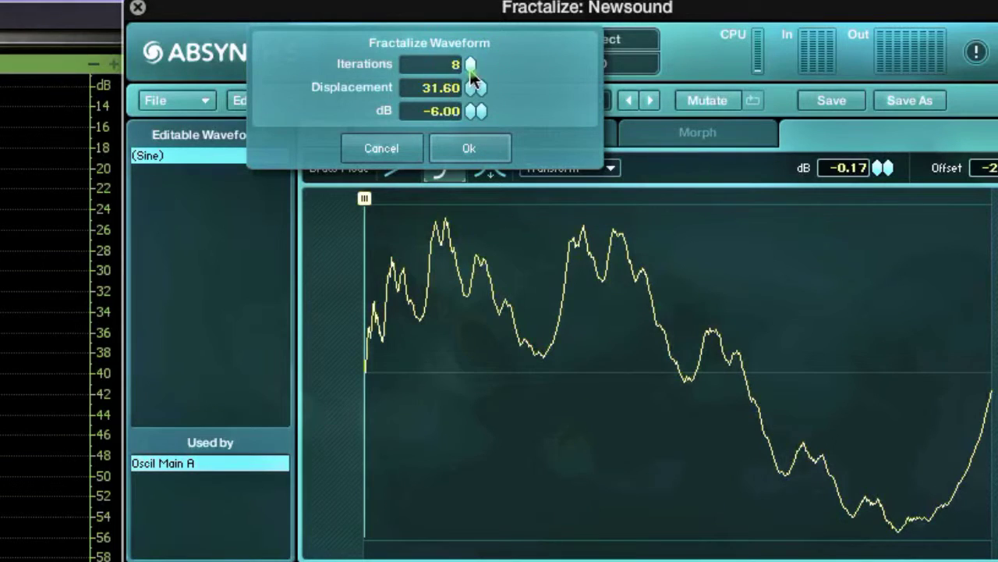
left_click_drag(470, 69, 475, 94)
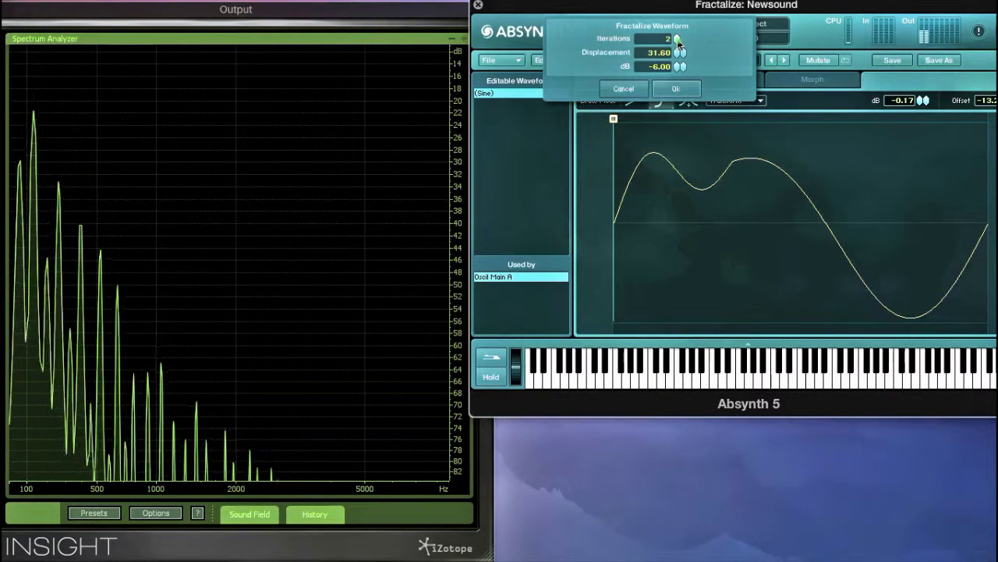
left_click(677, 39)
left_click(677, 39)
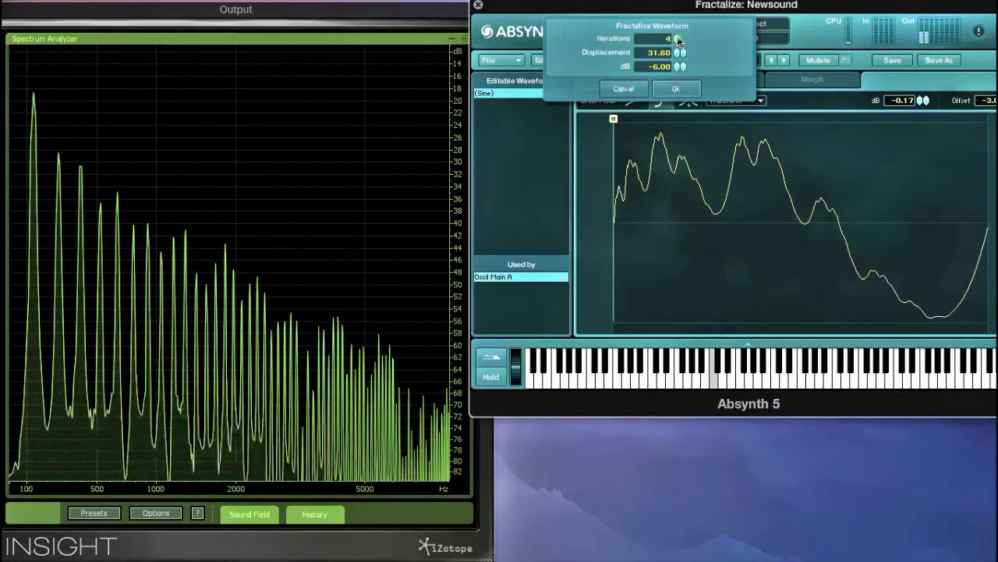
left_click(677, 39)
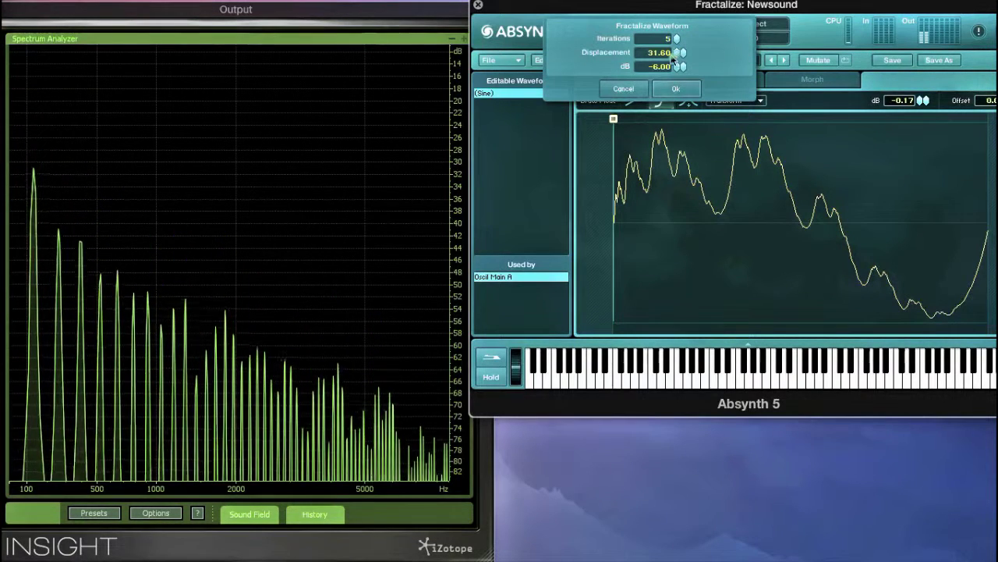
double_click(660, 52)
type("50")
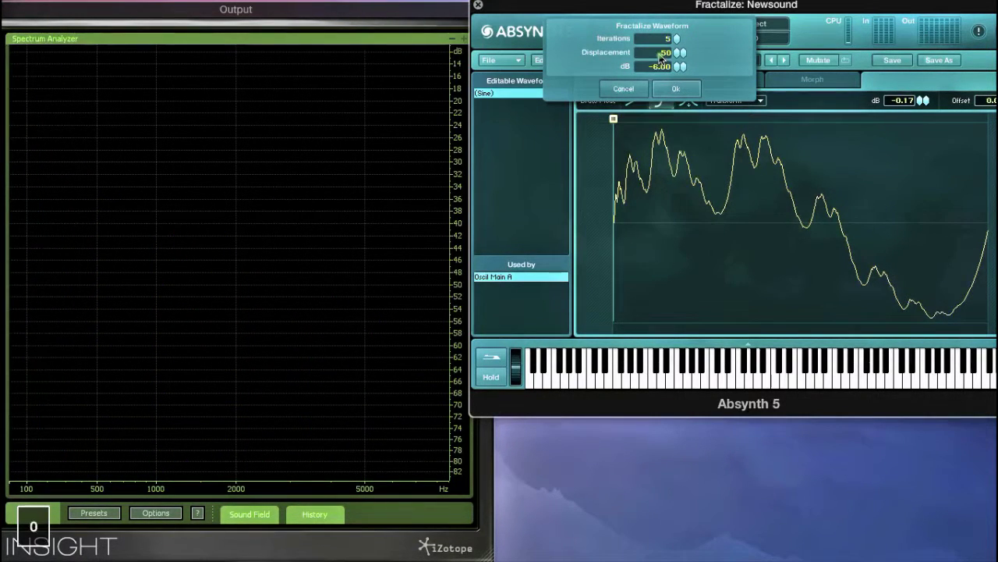
key("Return")
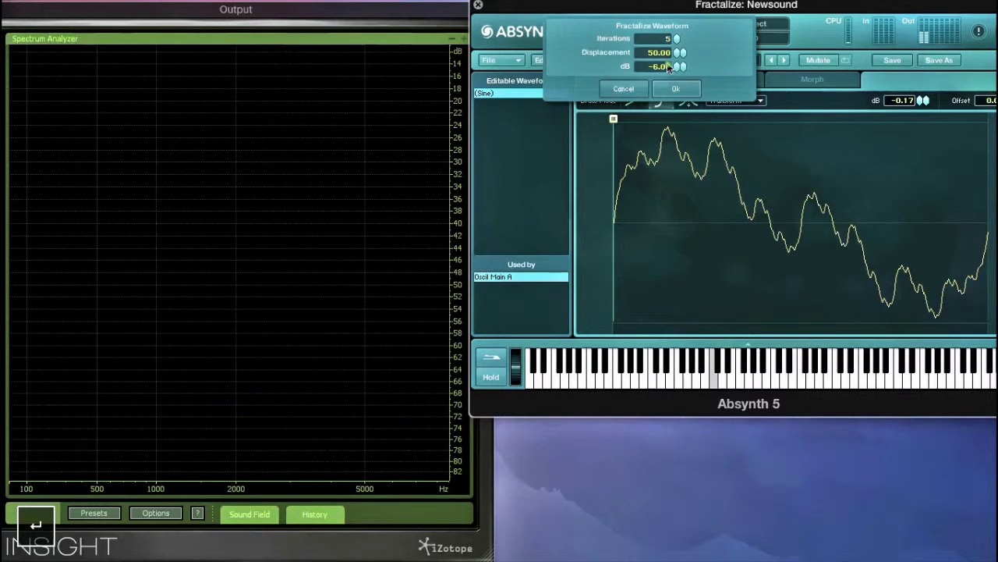
left_click(676, 41)
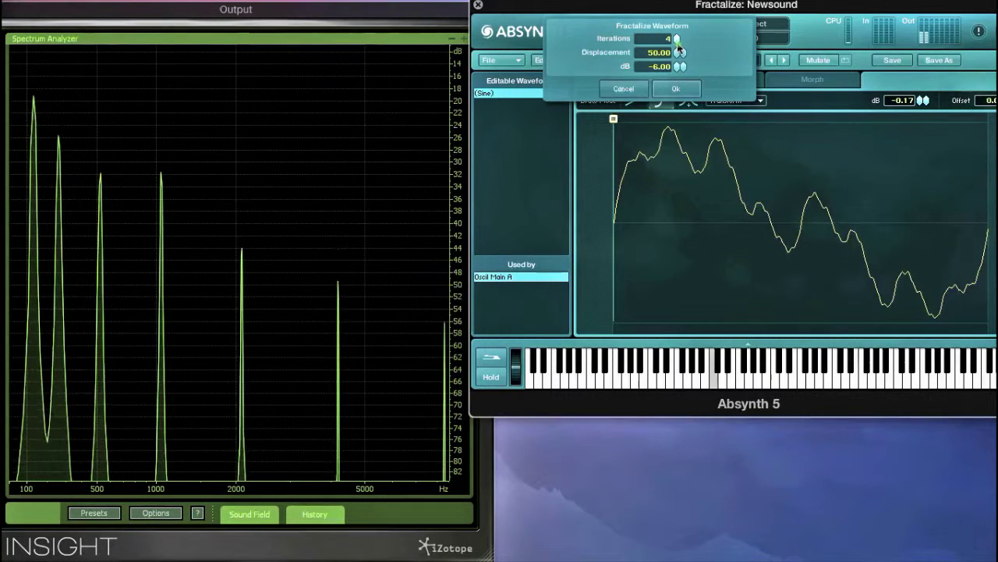
left_click(676, 88)
Step: Load the Organ 1 wave into the editor and inspect its harmonic spectrum
left_click(733, 100)
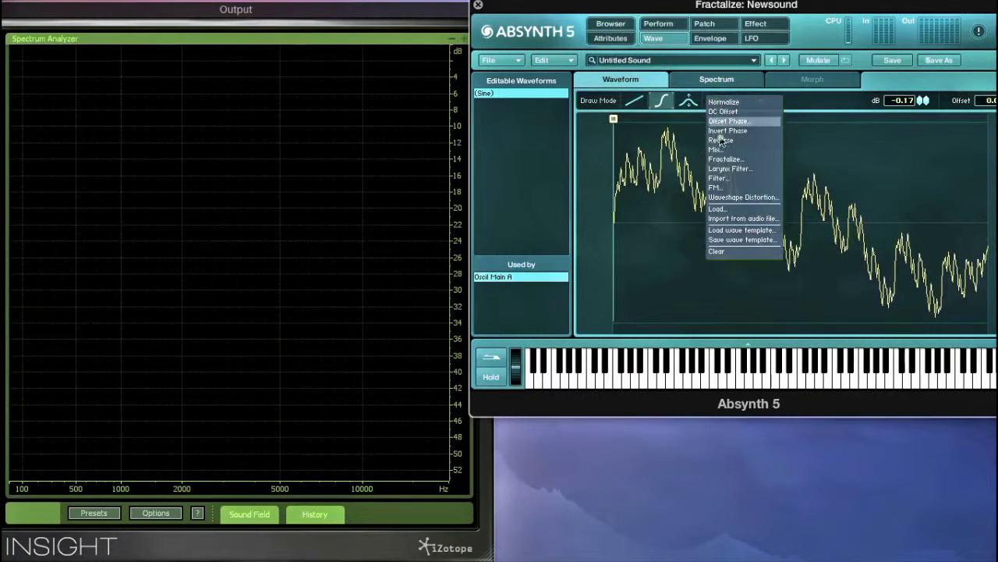
left_click(717, 208)
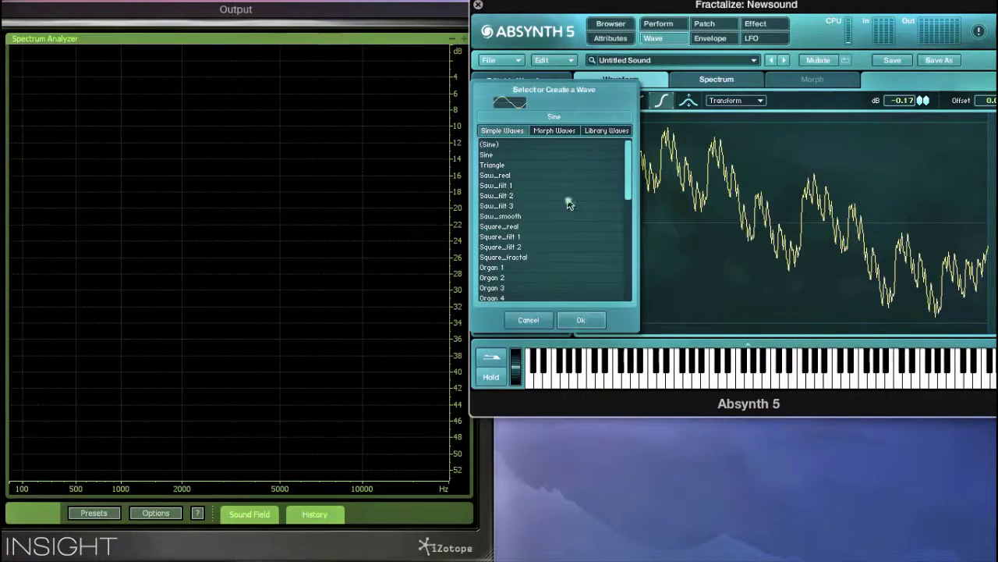
left_click(507, 267)
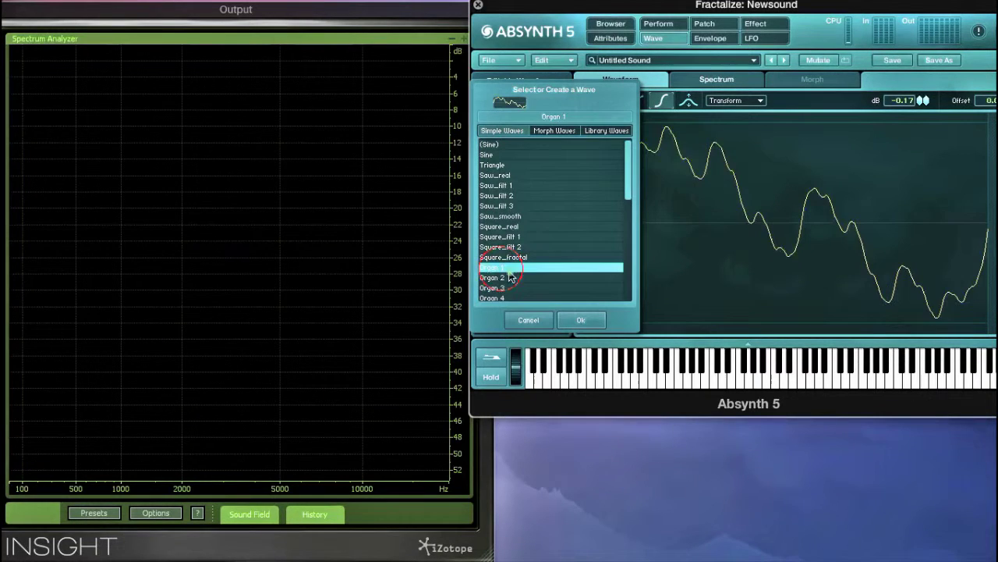
left_click(577, 322)
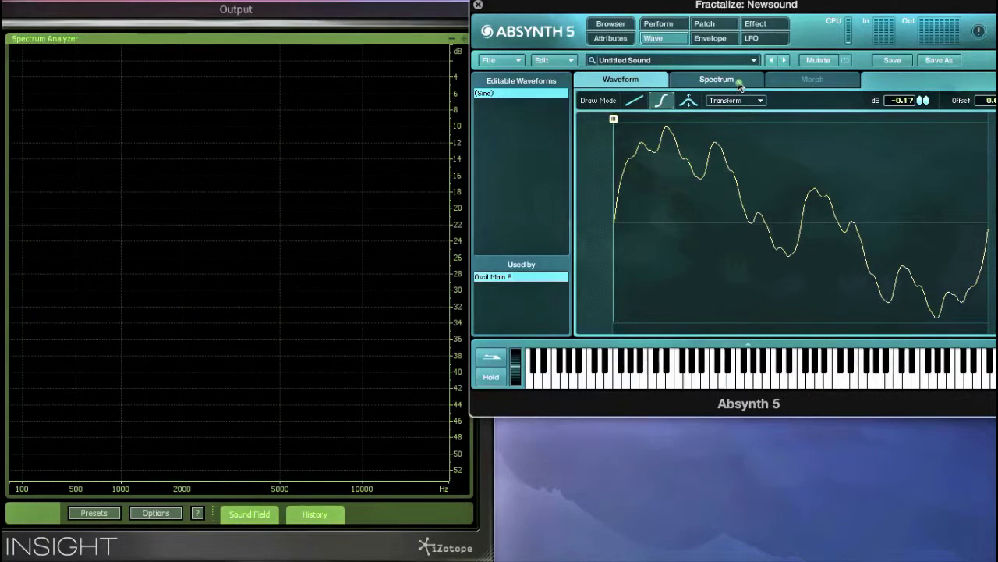
left_click(738, 83)
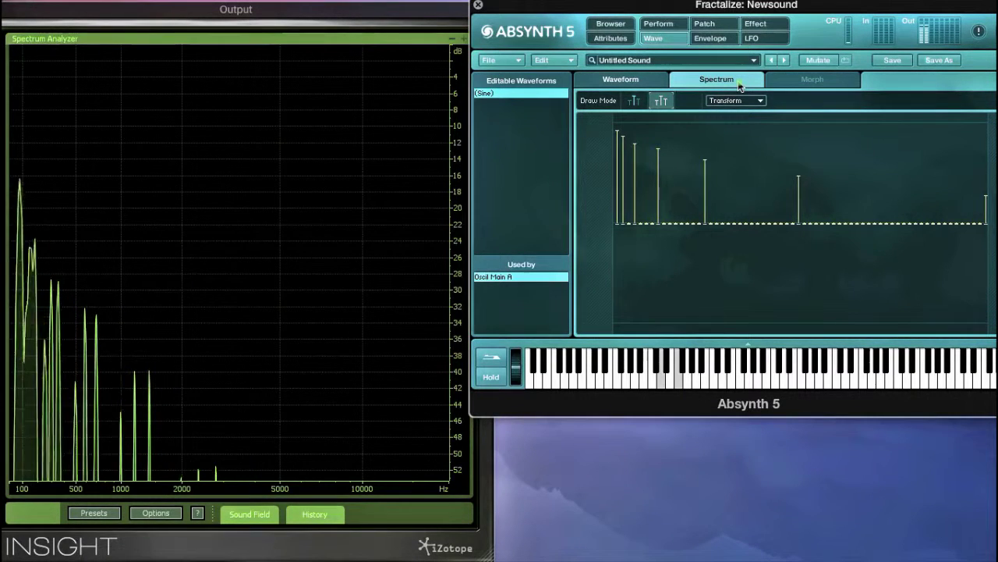
left_click(664, 81)
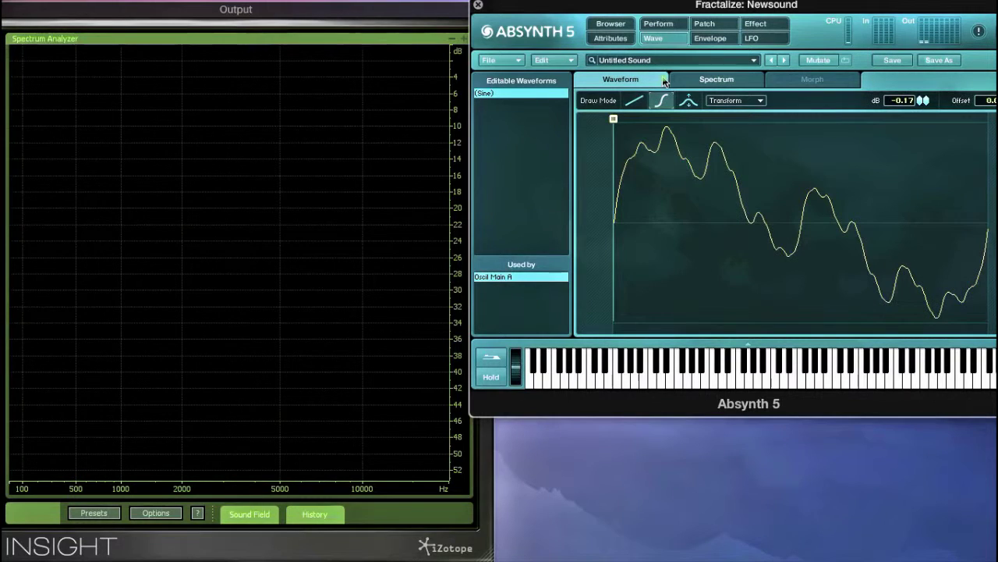
Step: Fractalize Organ 1 with 8 iterations and displacement 50, then view its spectrum
left_click(732, 101)
left_click(739, 162)
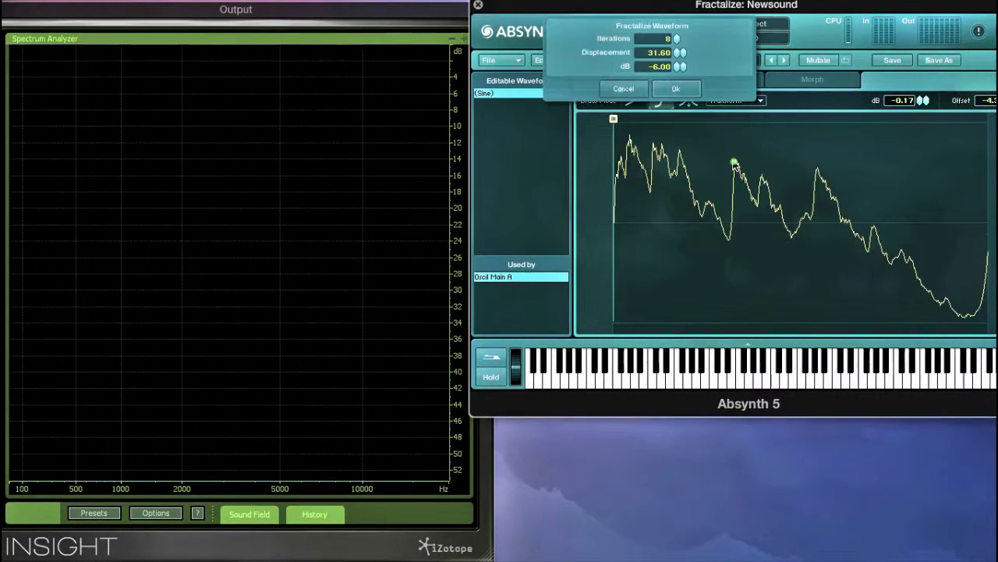
left_click(659, 55)
type("50")
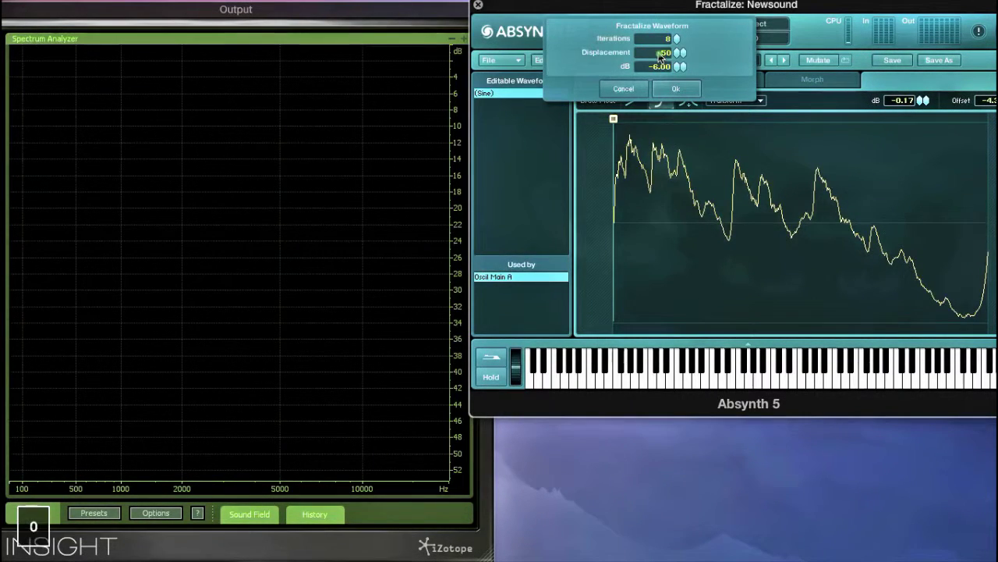
key("Return")
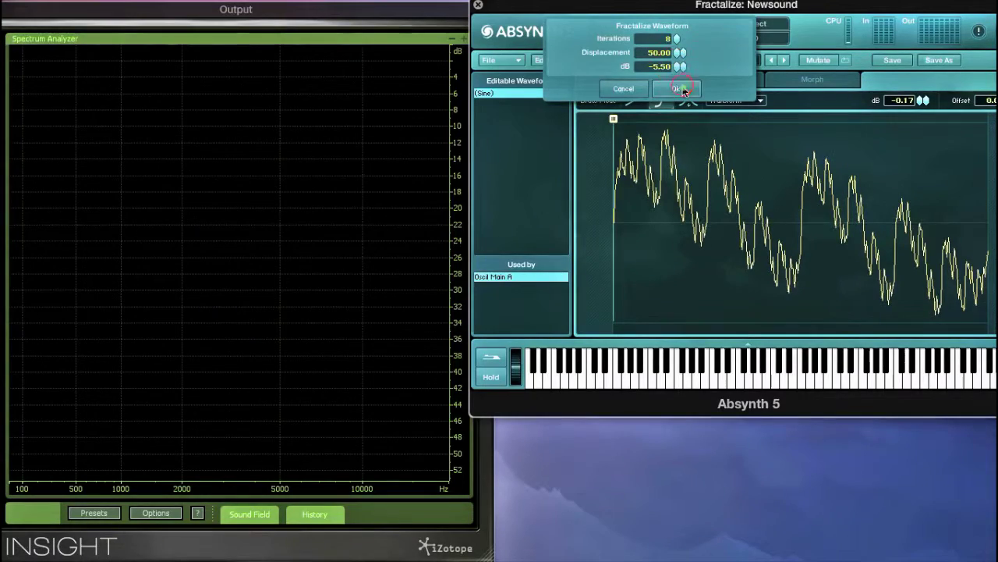
left_click(680, 89)
left_click(684, 86)
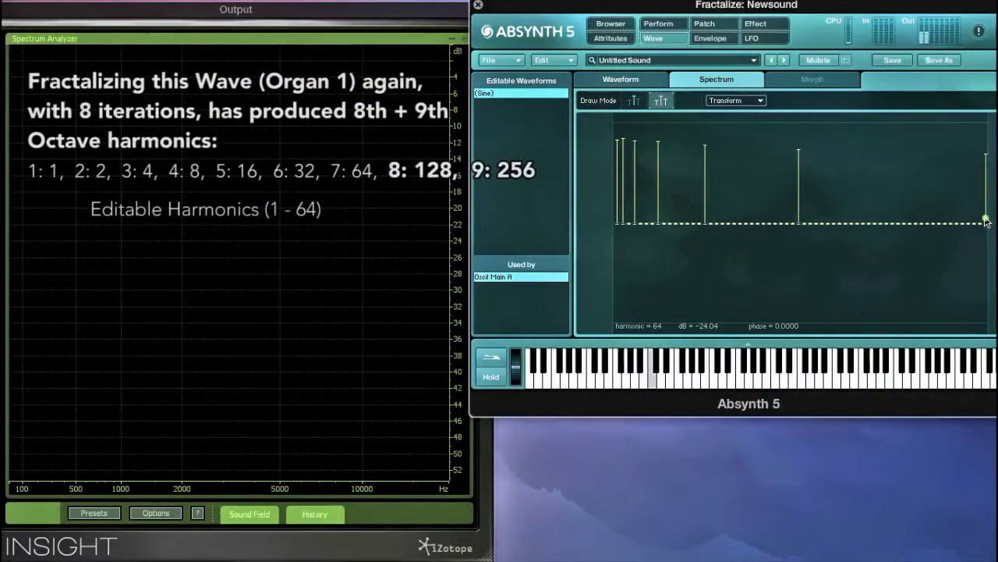
Step: Drag harmonics 1–64 down to zero, leaving only a fine high-frequency ripple
left_click(987, 219)
left_click_drag(986, 230, 982, 242)
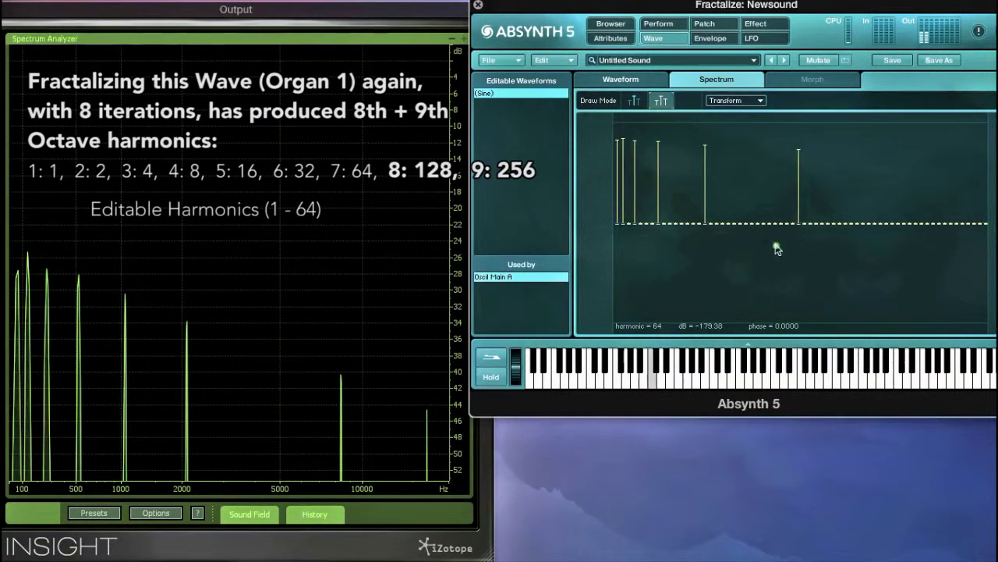
mouse_move(659, 251)
left_mouse_down()
mouse_move(621, 252)
mouse_move(638, 252)
left_mouse_up()
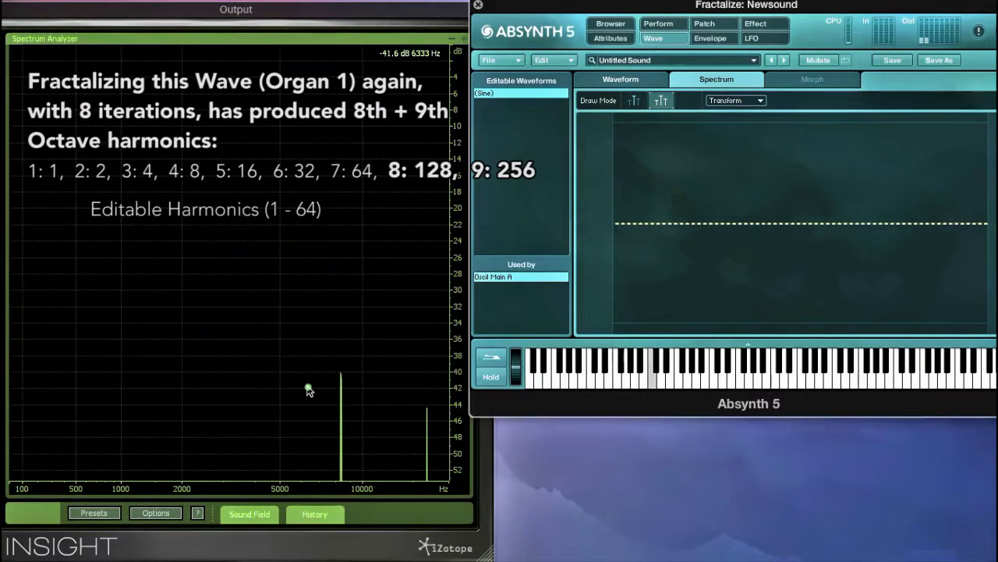
left_click(638, 84)
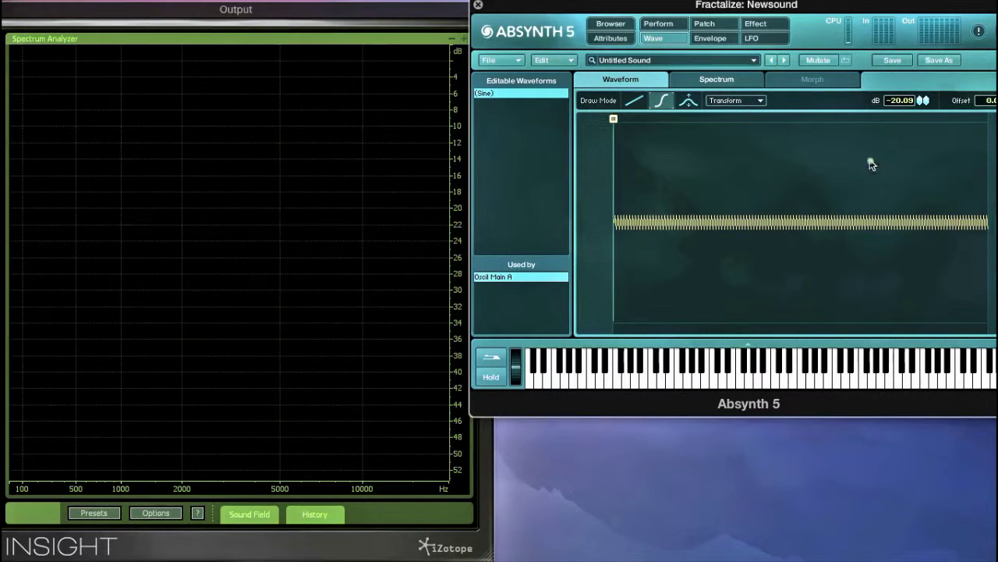
Step: Load the Saw_real wave into the editable waveform
left_click(718, 101)
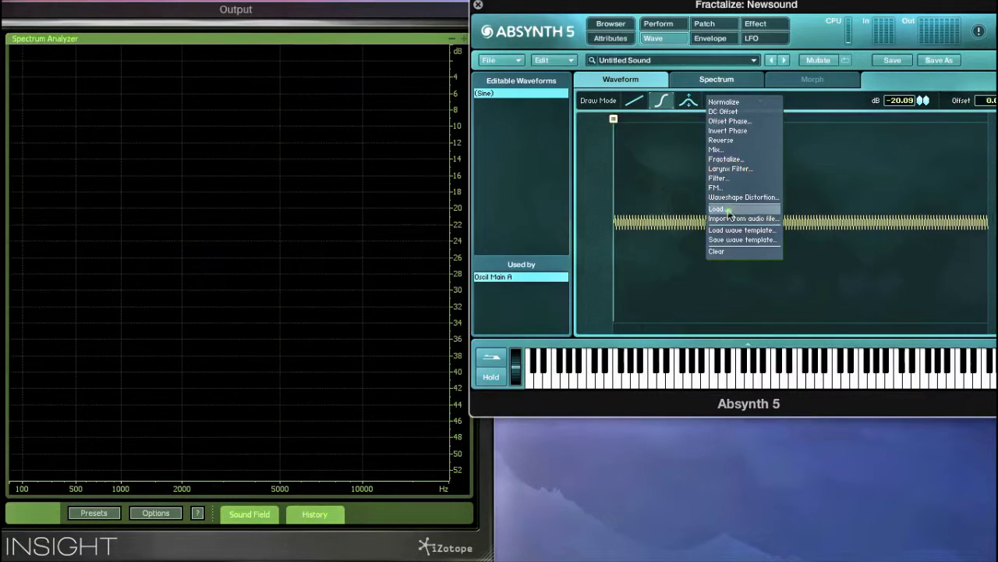
left_click(729, 212)
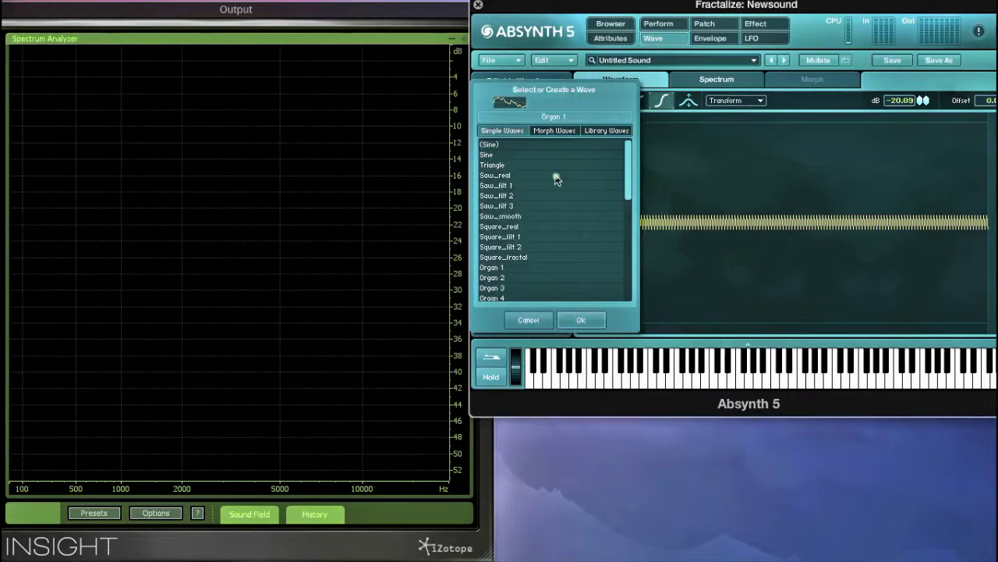
left_click(513, 175)
left_click(578, 320)
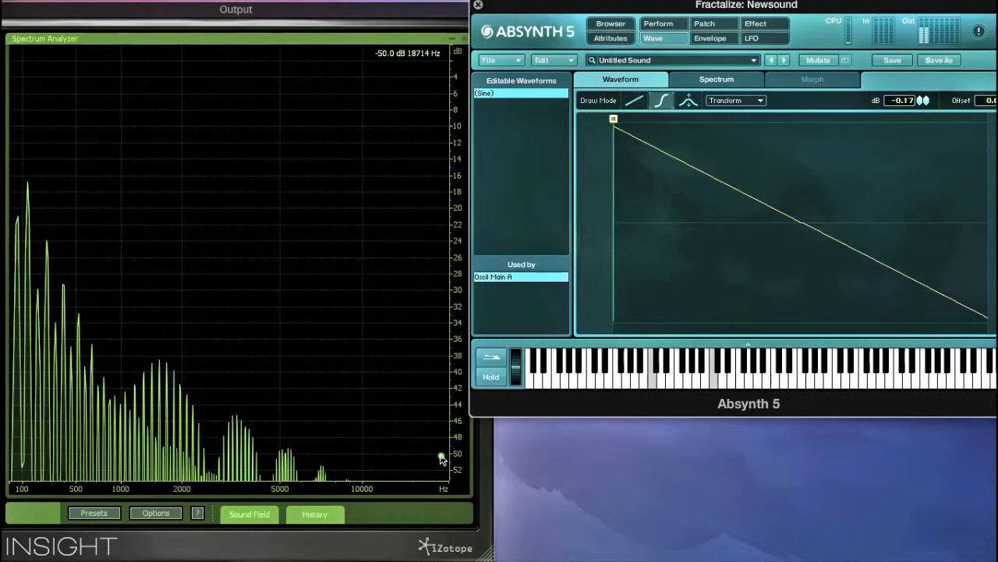
Step: Shift Insight's dB range to reveal the sawtooth's quieter harmonics
left_click(457, 413)
left_click_drag(457, 414, 456, 246)
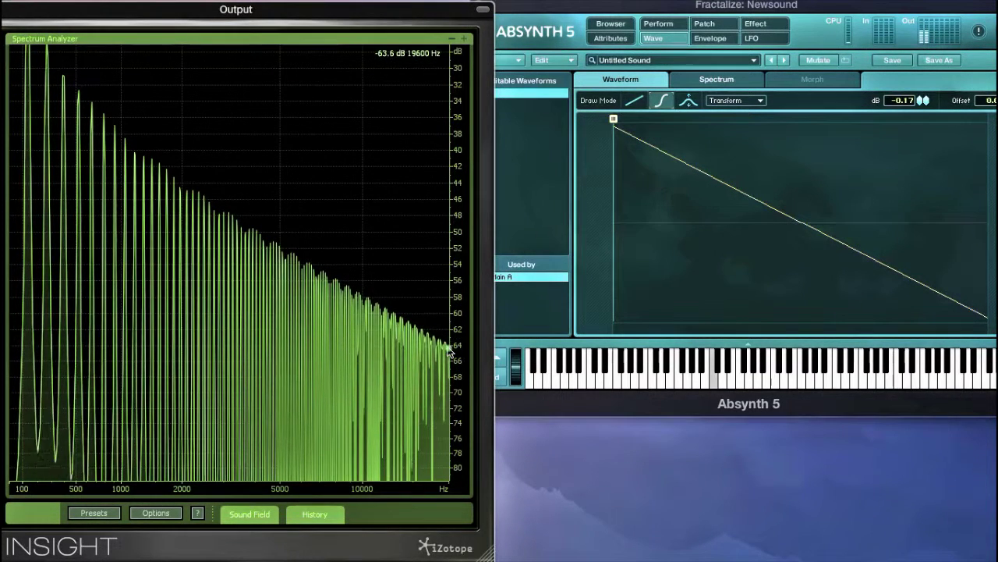
left_click_drag(452, 247, 468, 451)
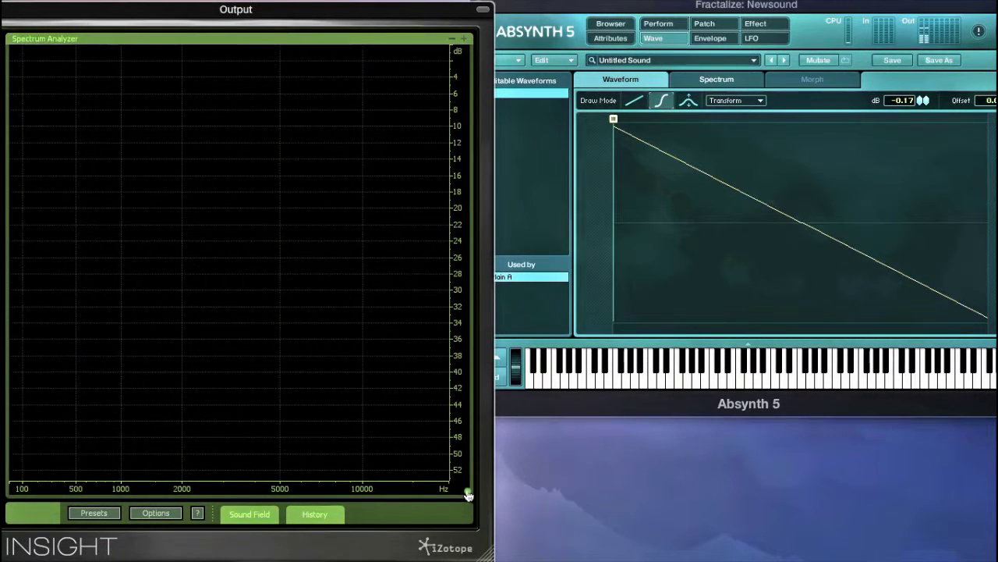
left_click(734, 104)
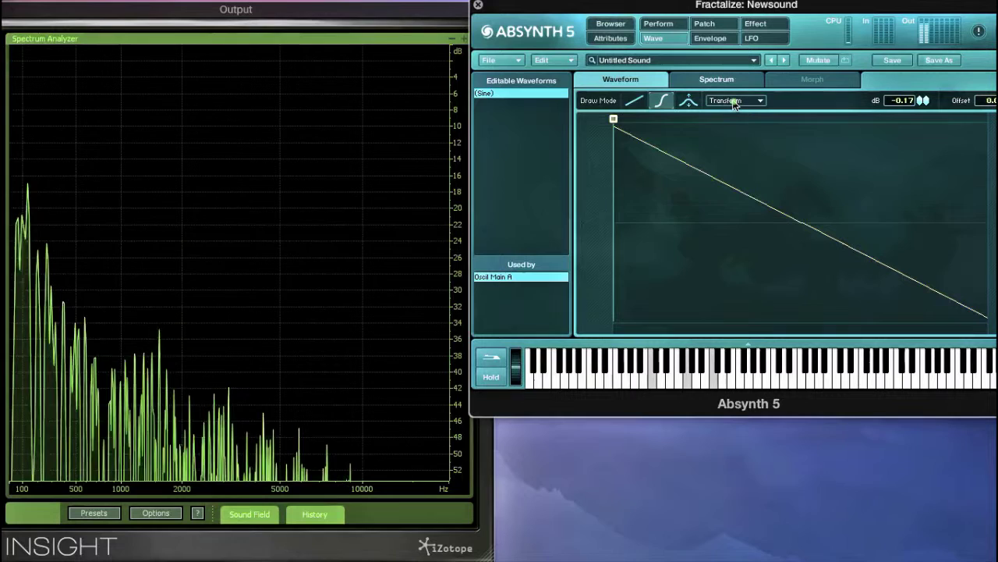
left_click(733, 102)
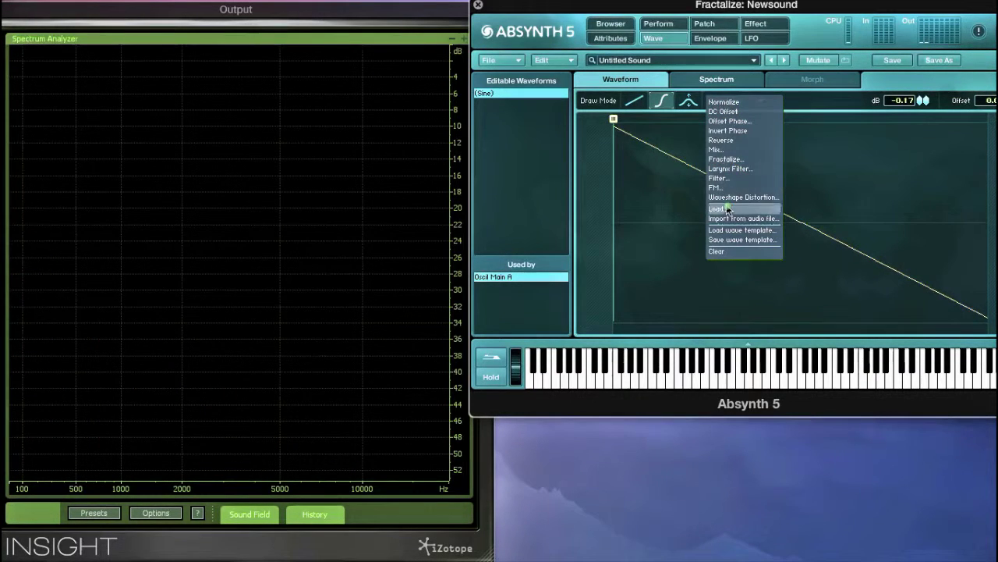
Step: Discard the first Fractalize attempt, then reapply Fractalize and lower its level toward -4.50 dB
left_click(729, 160)
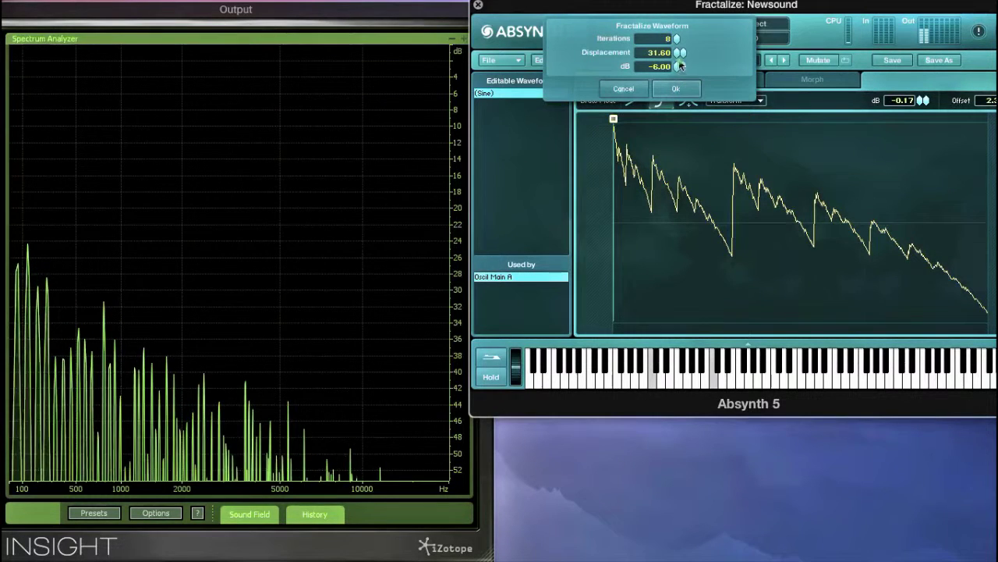
left_click_drag(679, 59, 678, 117)
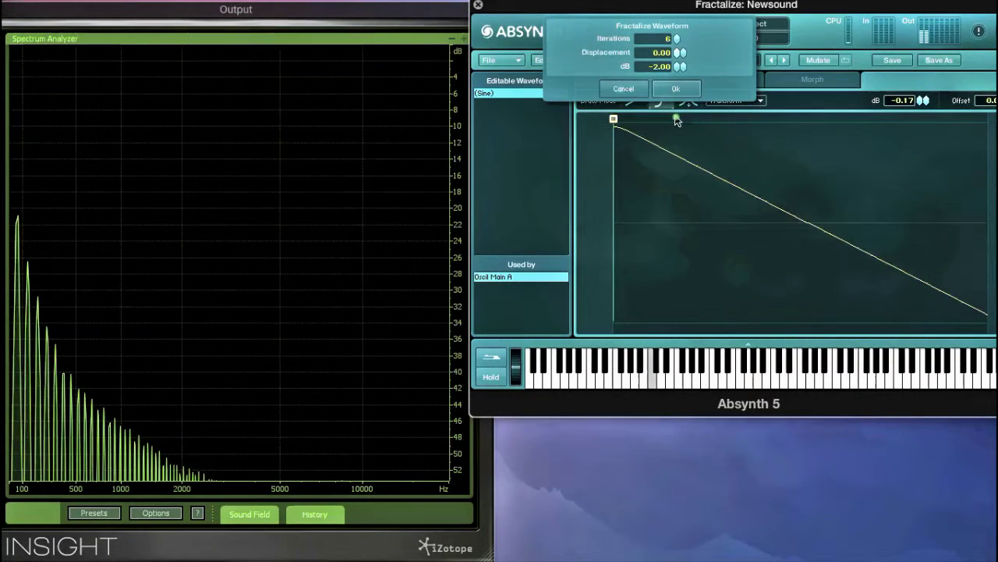
left_click(633, 88)
left_click(733, 100)
left_click(734, 129)
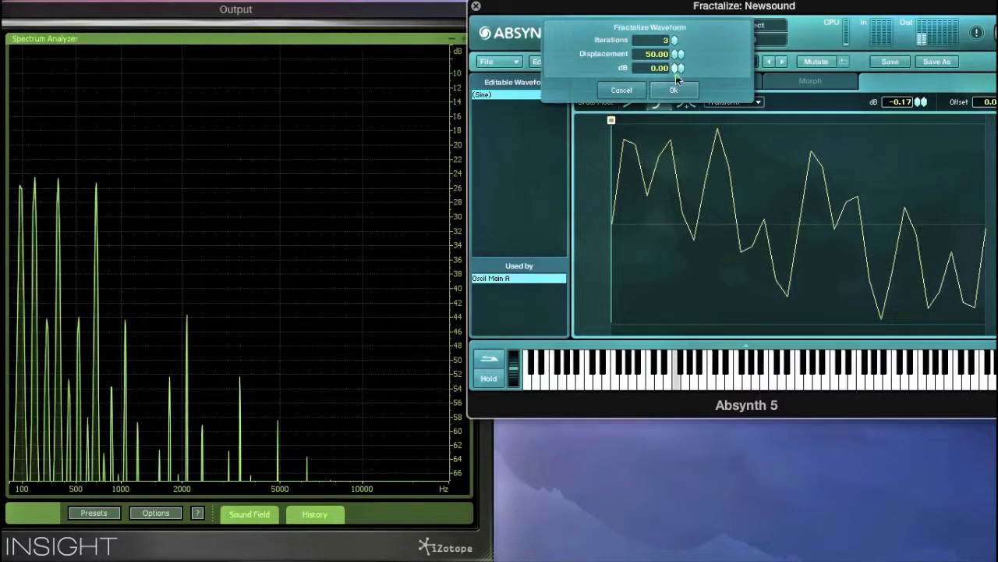
left_click_drag(677, 78, 678, 130)
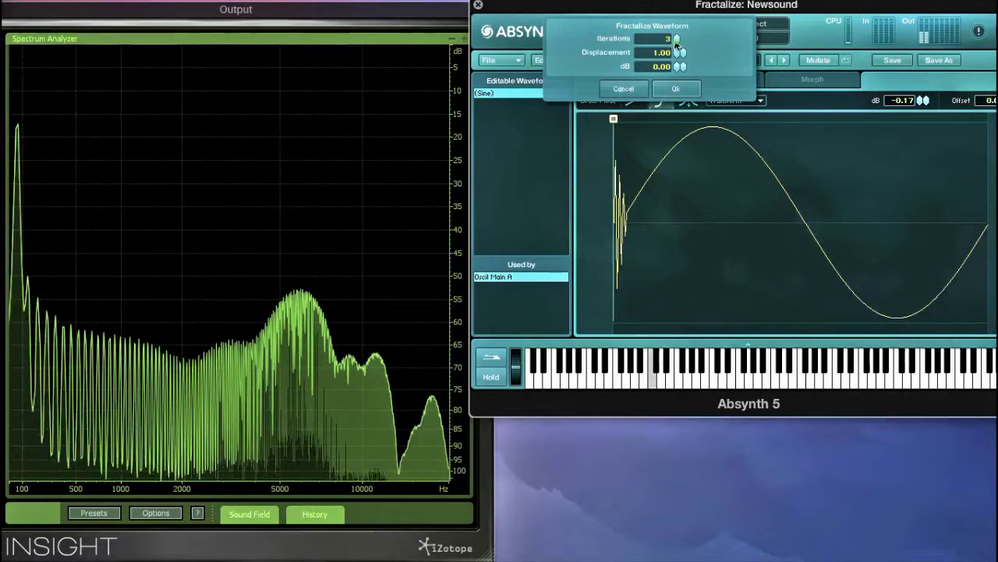
Step: Adjust the Fractalize iterations and displacement spinners to reshape the fractal wave
left_click_drag(677, 45, 677, 110)
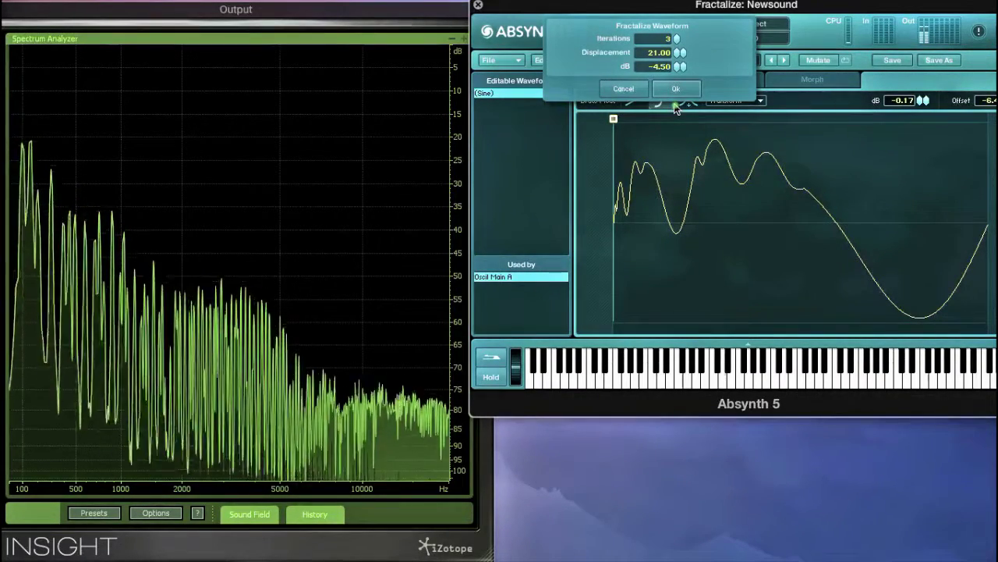
left_click(680, 52)
left_click_drag(680, 52, 684, 25)
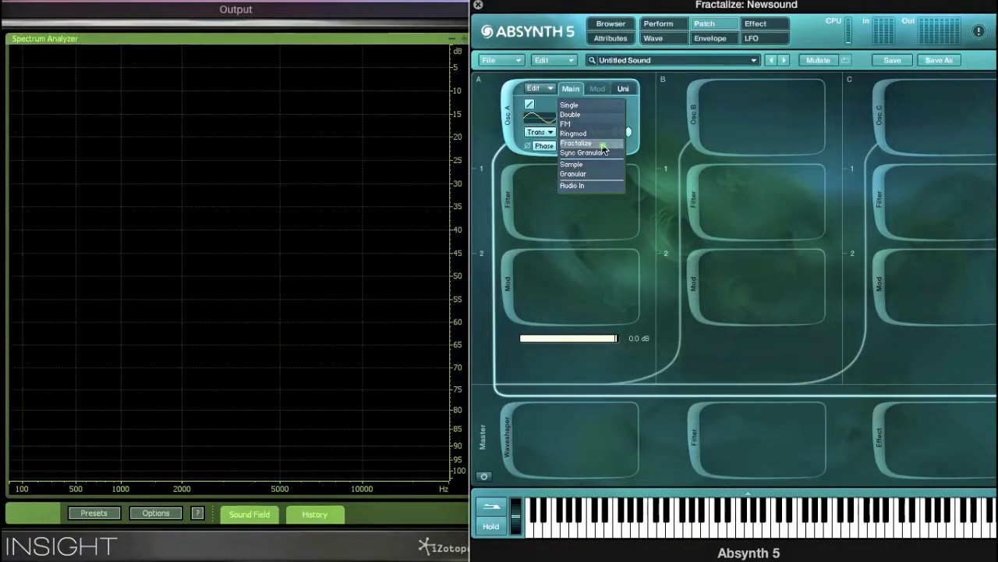
Step: Switch oscillator A to Fractalize and set Iterations 7, Amount 100, Displace 50 on the Mod tab
left_click(577, 143)
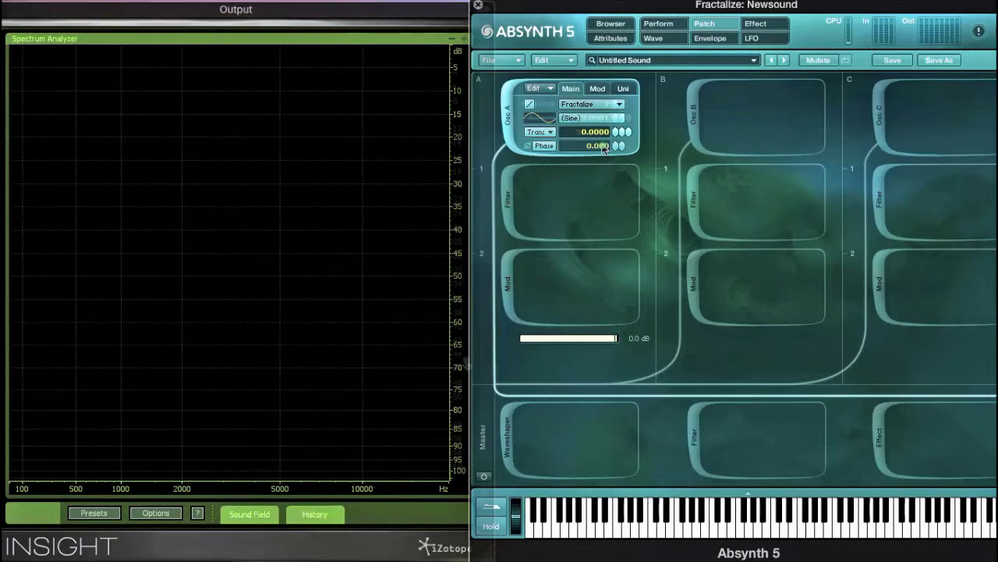
left_click(597, 88)
left_click(465, 356)
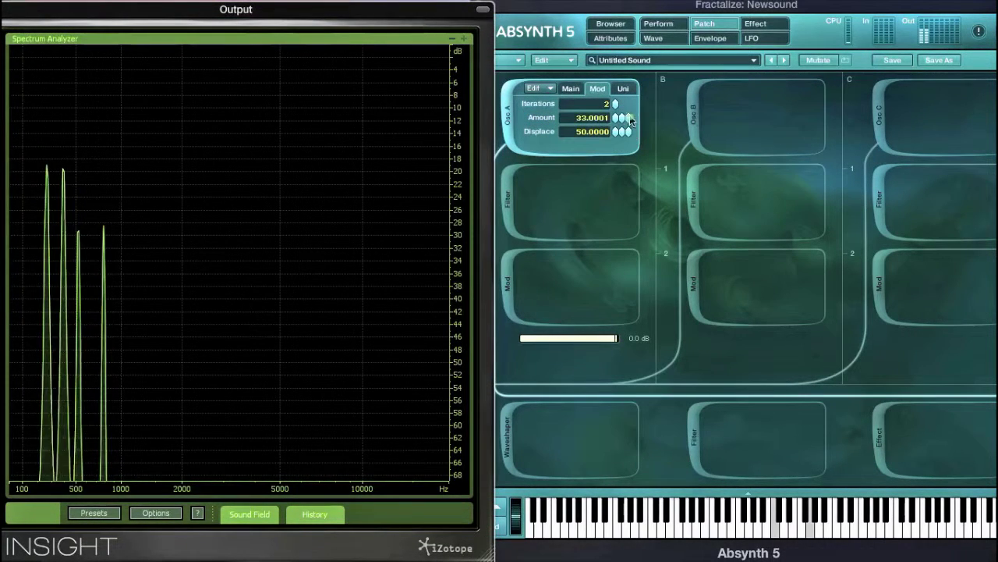
left_click(618, 131)
mouse_move(618, 131)
left_mouse_down()
mouse_move(620, 75)
mouse_move(615, 189)
mouse_move(620, 66)
mouse_move(618, 137)
left_mouse_up()
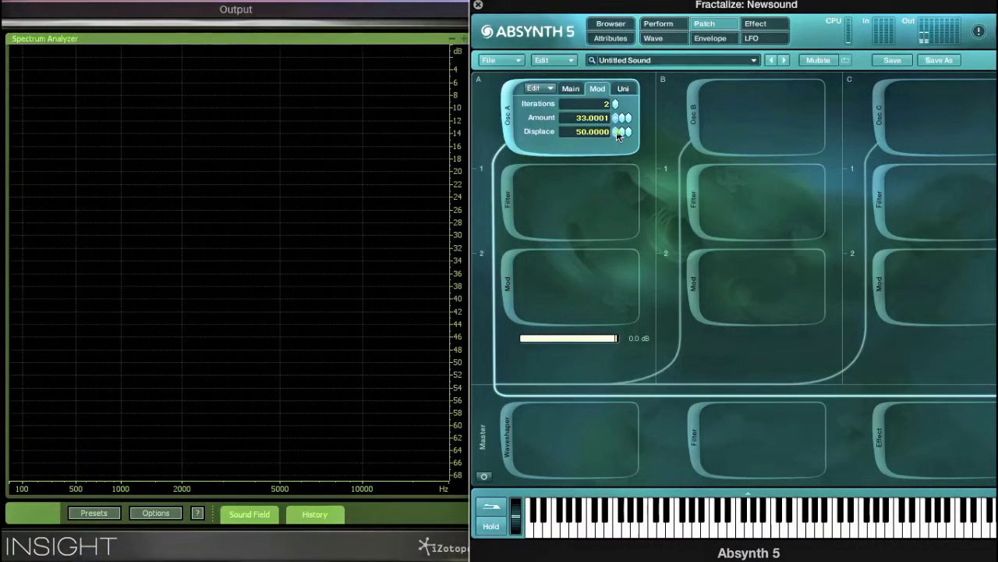
left_click_drag(616, 107, 617, 106)
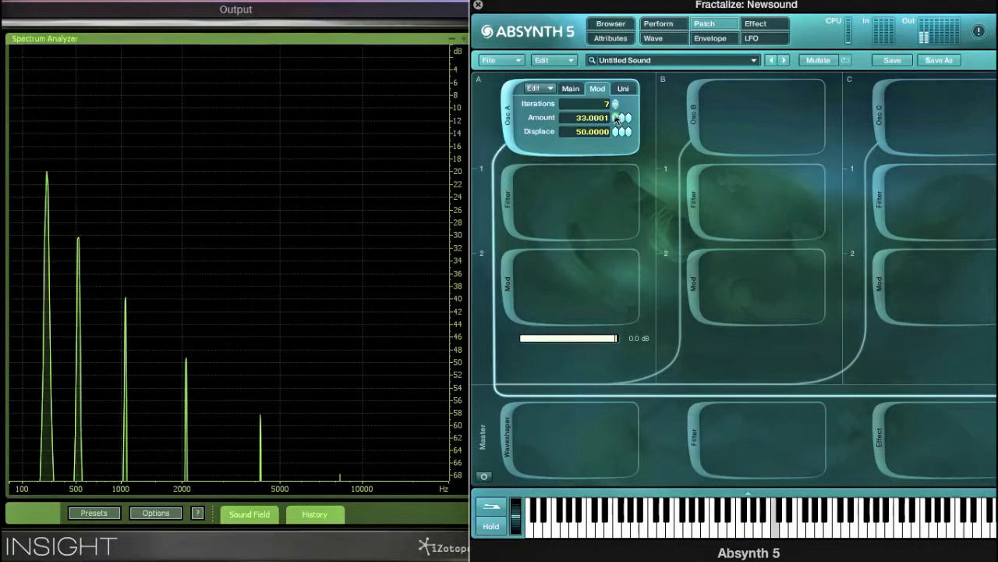
left_click_drag(616, 121, 620, 71)
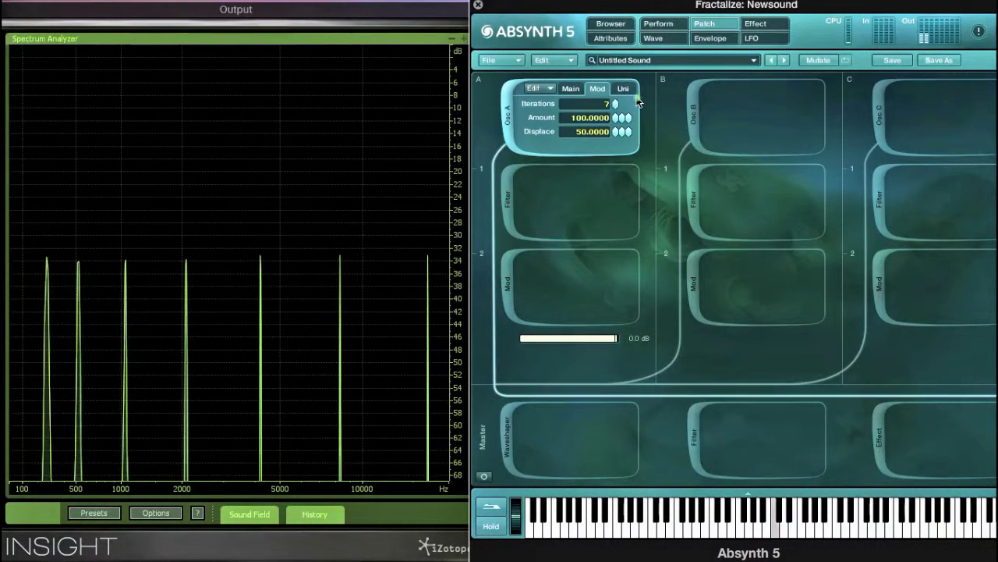
Step: Set oscillator A's unison Trans spinner to about 12.05 semitones
left_click(624, 90)
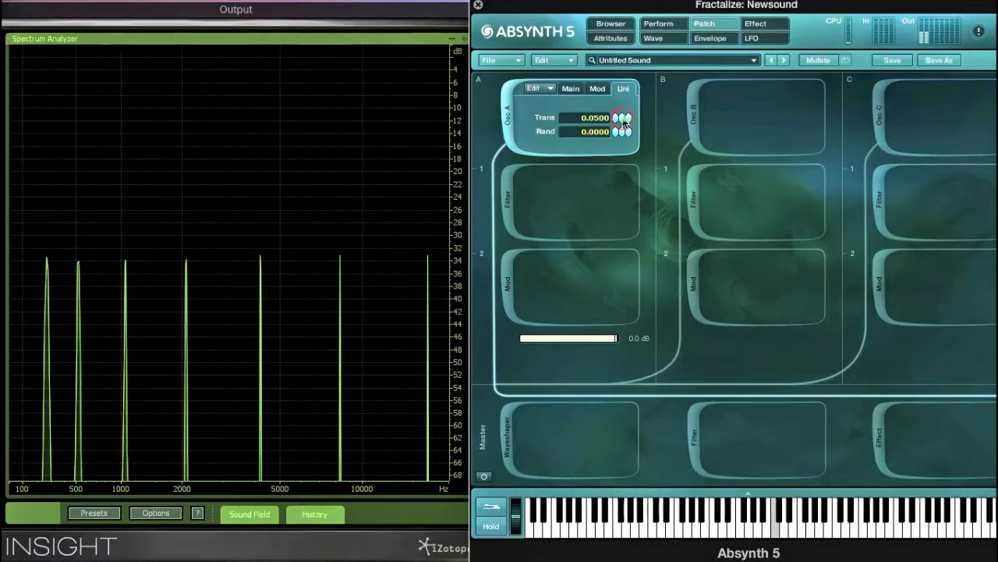
left_click_drag(624, 120, 626, 31)
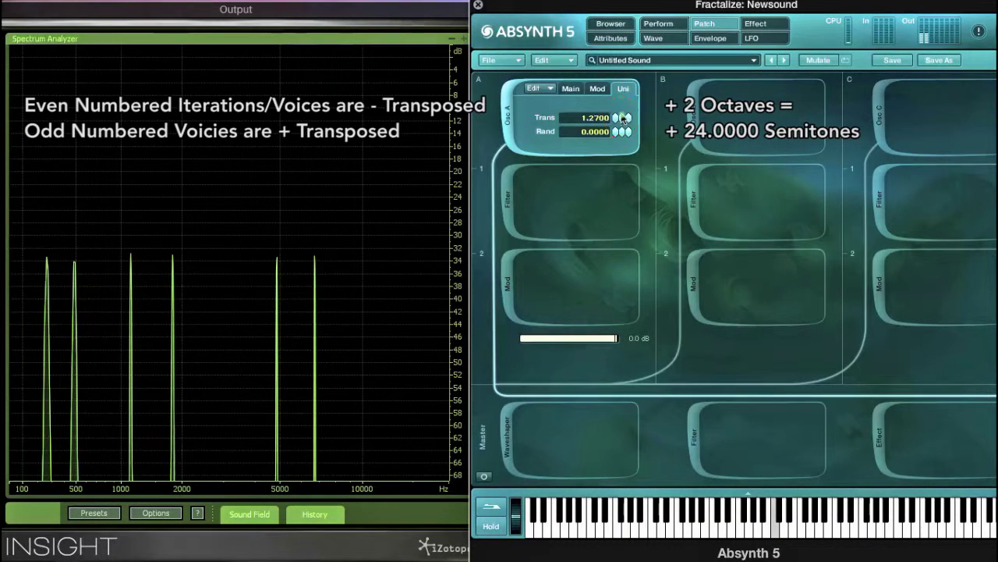
left_click_drag(624, 117, 620, 66)
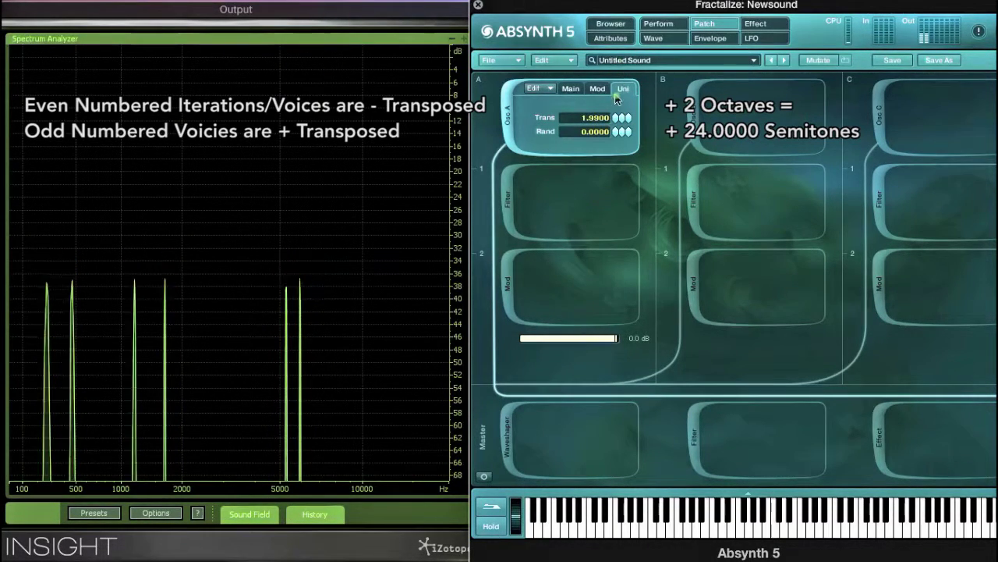
left_click(618, 118)
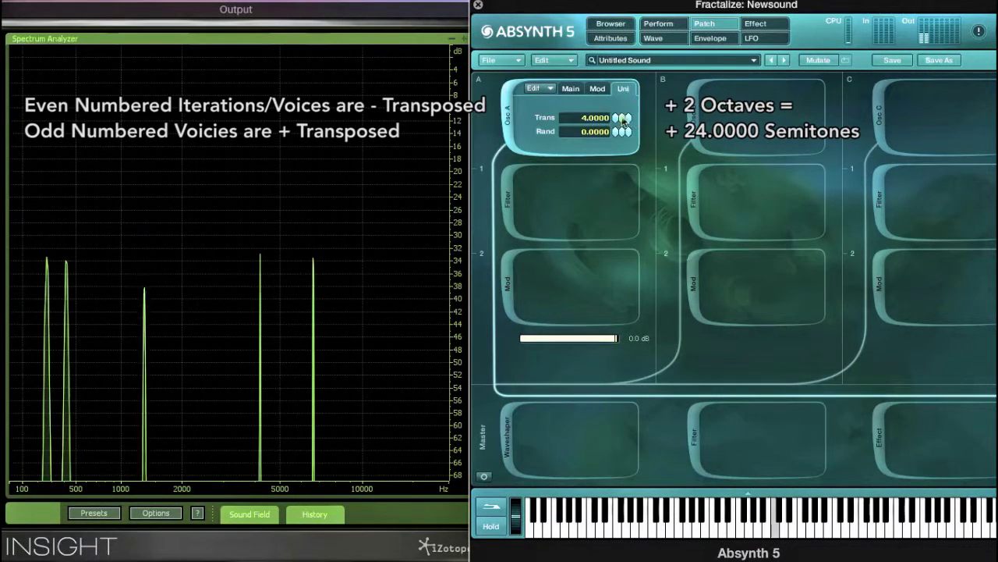
left_click_drag(624, 121, 624, 62)
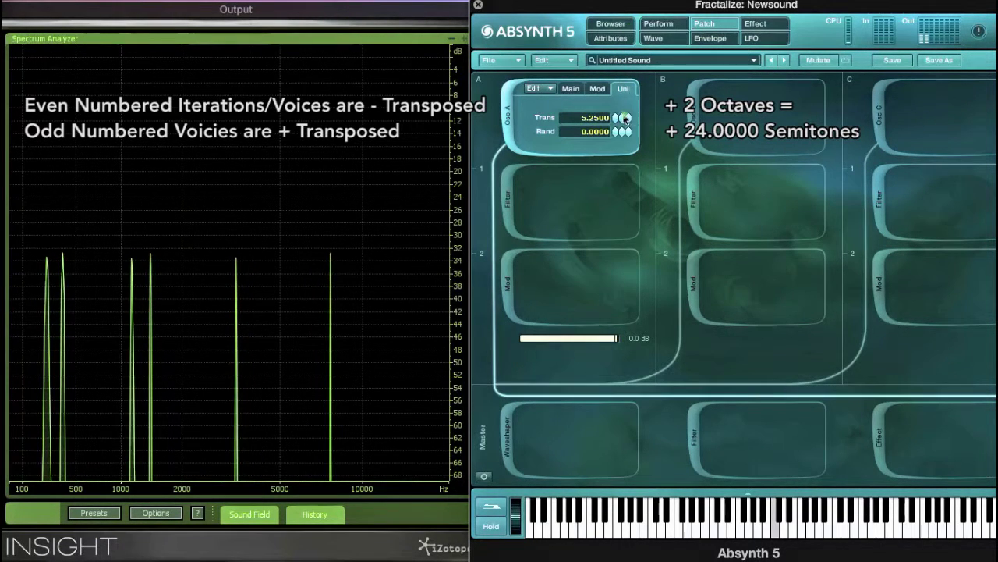
left_click_drag(623, 116, 624, 156)
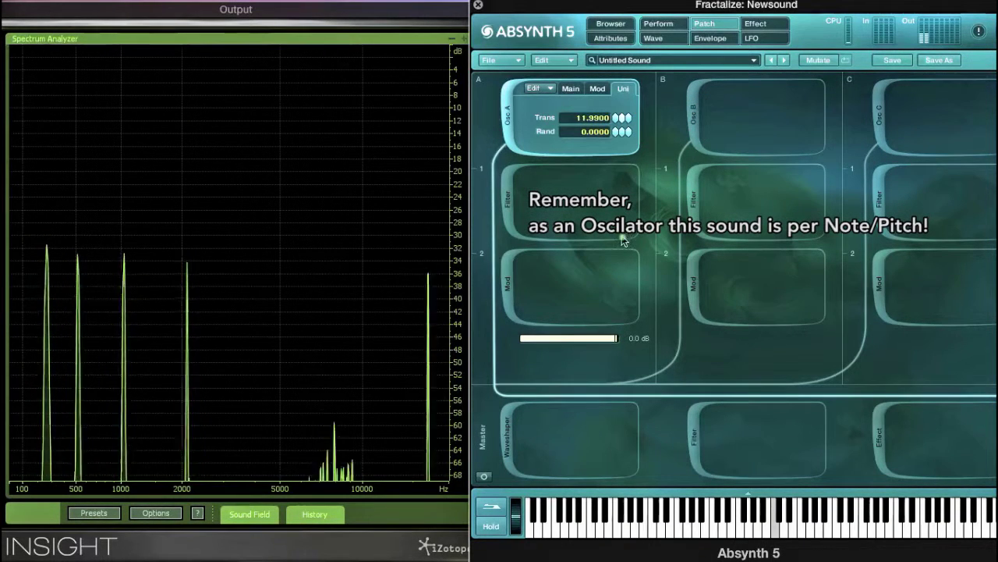
mouse_move(623, 242)
left_mouse_down()
mouse_move(624, 273)
mouse_move(625, 236)
left_mouse_up()
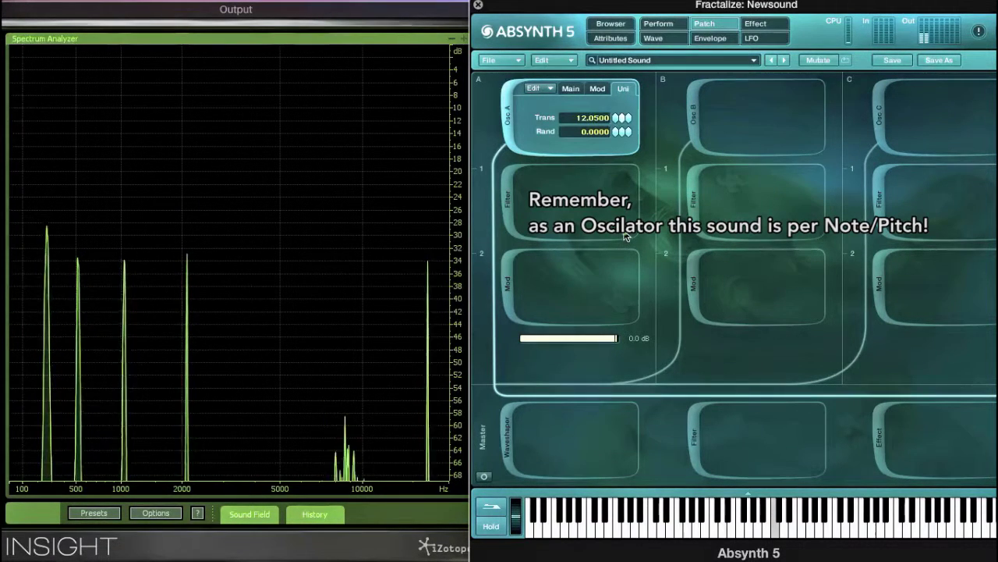
Step: Set oscillator A's fractal to 4 iterations with displacement at 0
left_click(597, 88)
left_click(615, 105)
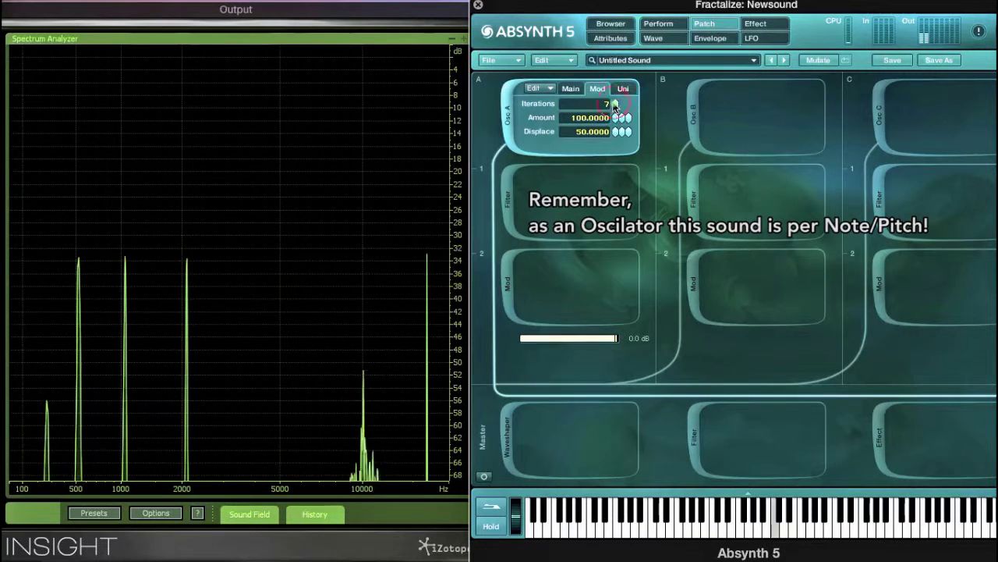
left_click(615, 105)
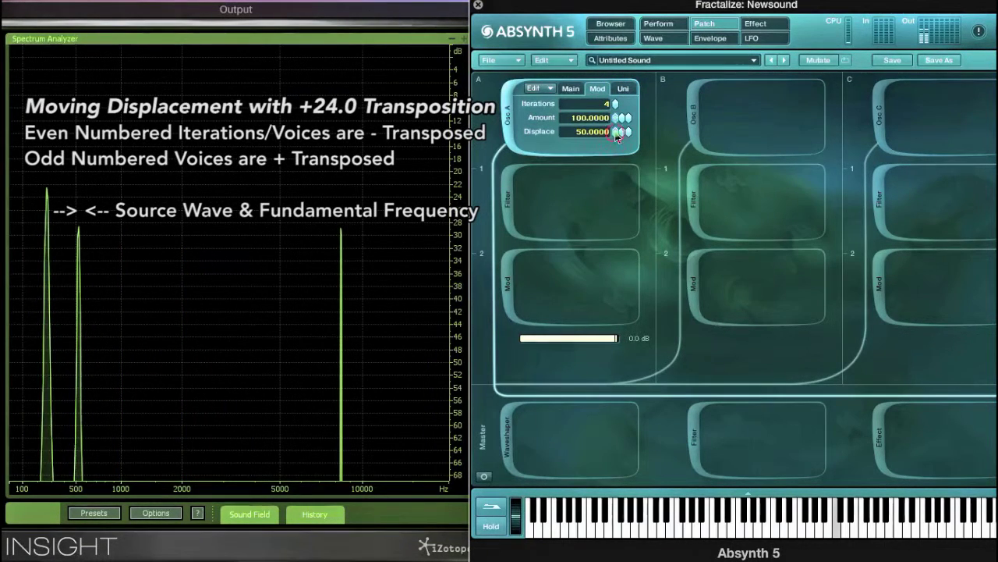
left_click_drag(619, 134, 622, 176)
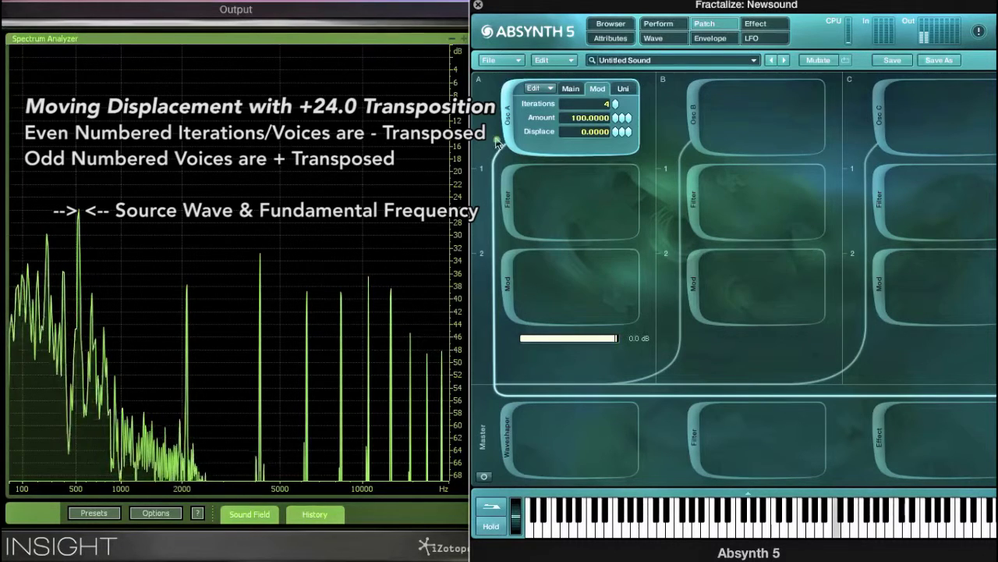
mouse_move(615, 138)
left_mouse_down()
mouse_move(617, 204)
mouse_move(618, 145)
left_mouse_up()
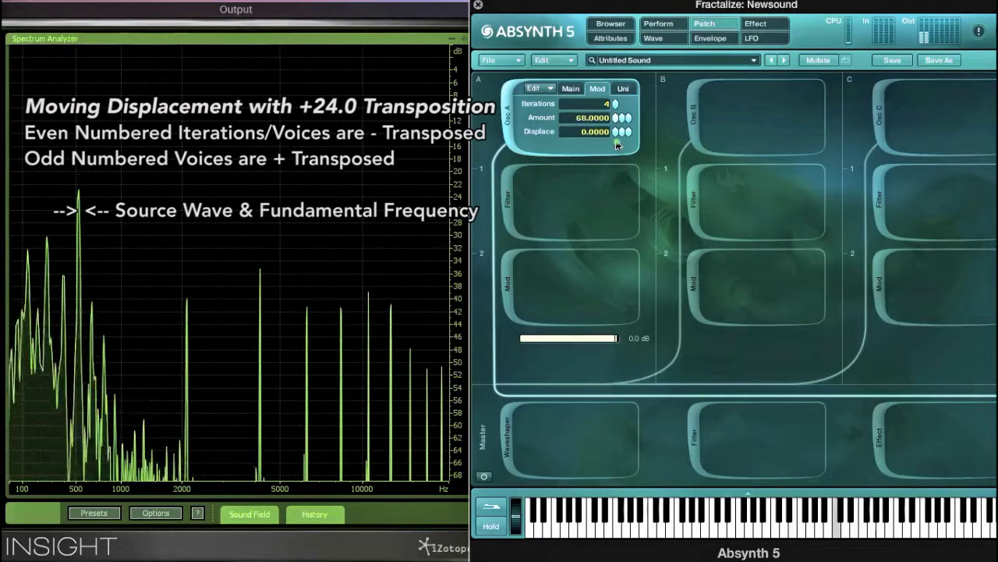
Step: Transpose the unison voices by 24 semitones and raise random spread to about 1.14
left_click(622, 88)
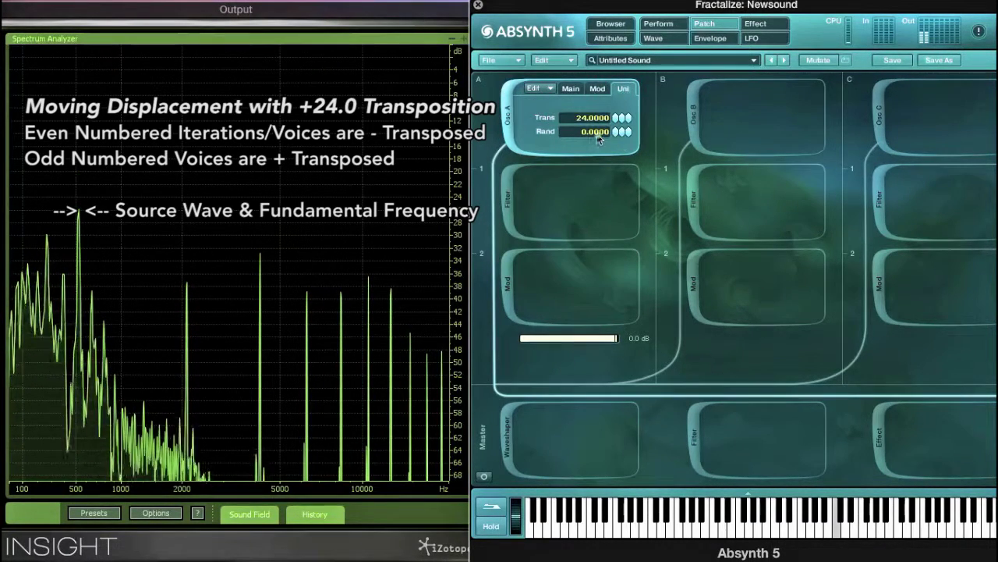
left_click_drag(599, 139, 626, 60)
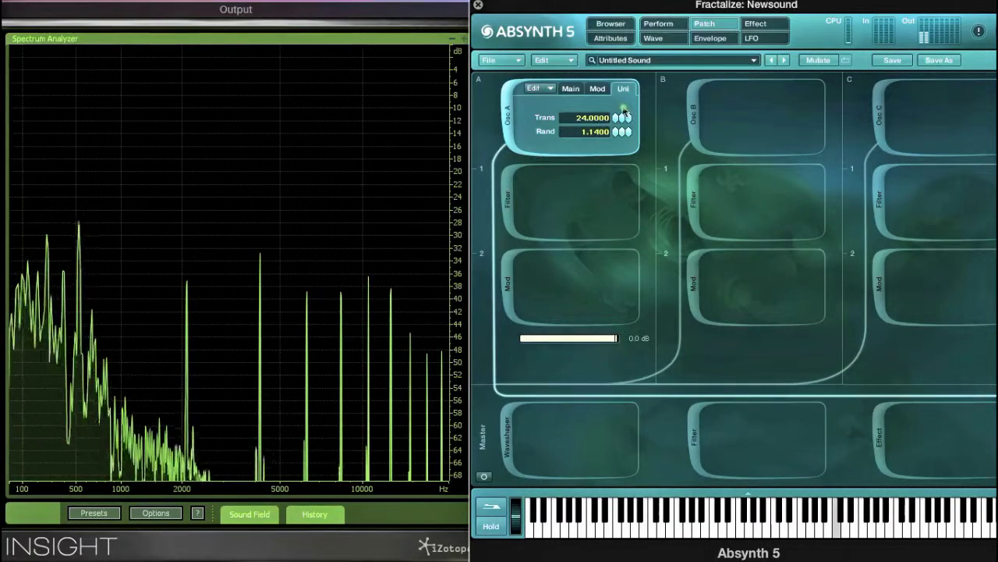
left_click_drag(618, 124, 613, 101)
Step: Drag the Fract Displacement breakpoint down to zero near 1.6 s, curving back up toward 7 s
left_click(597, 88)
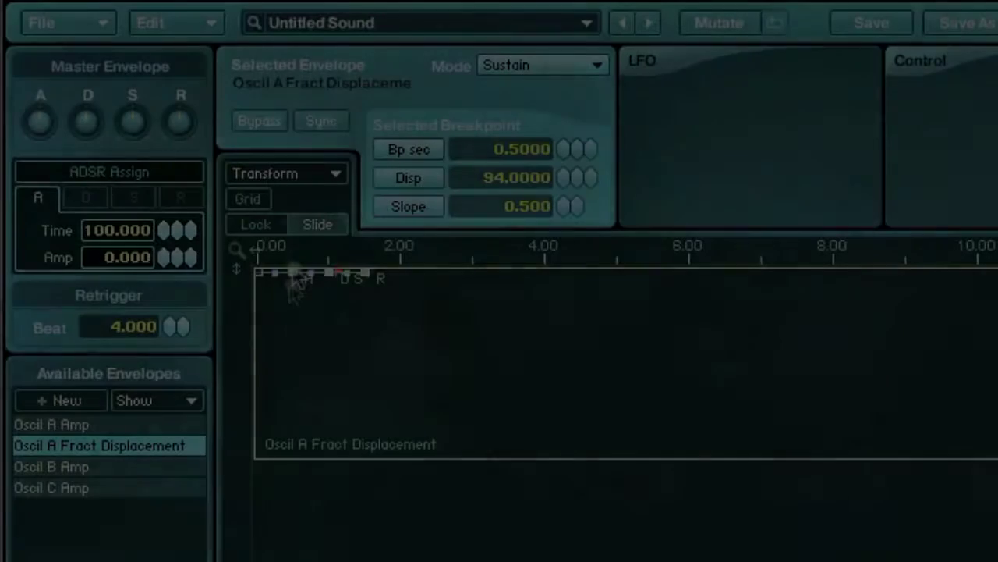
left_click_drag(296, 273, 750, 363)
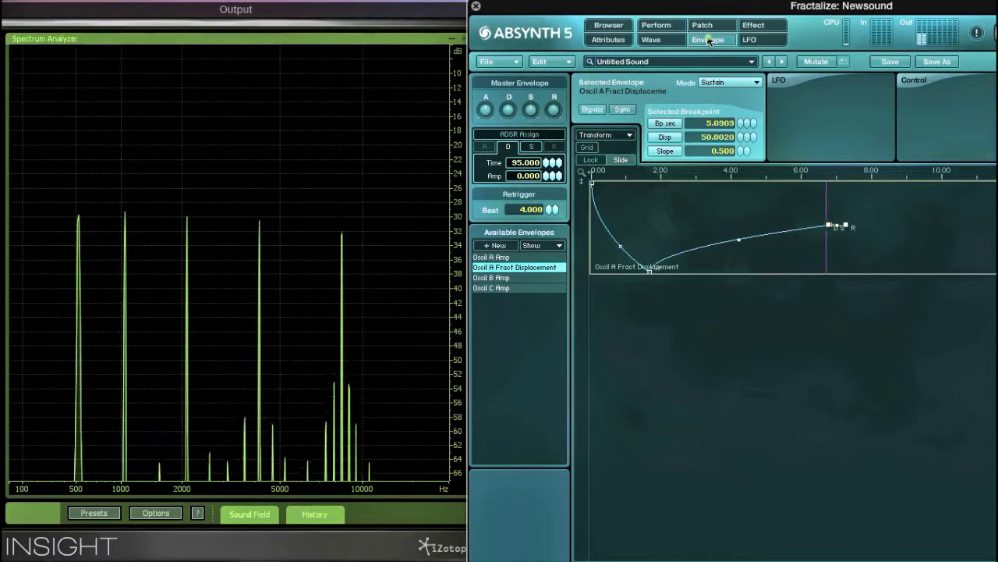
left_click(844, 260)
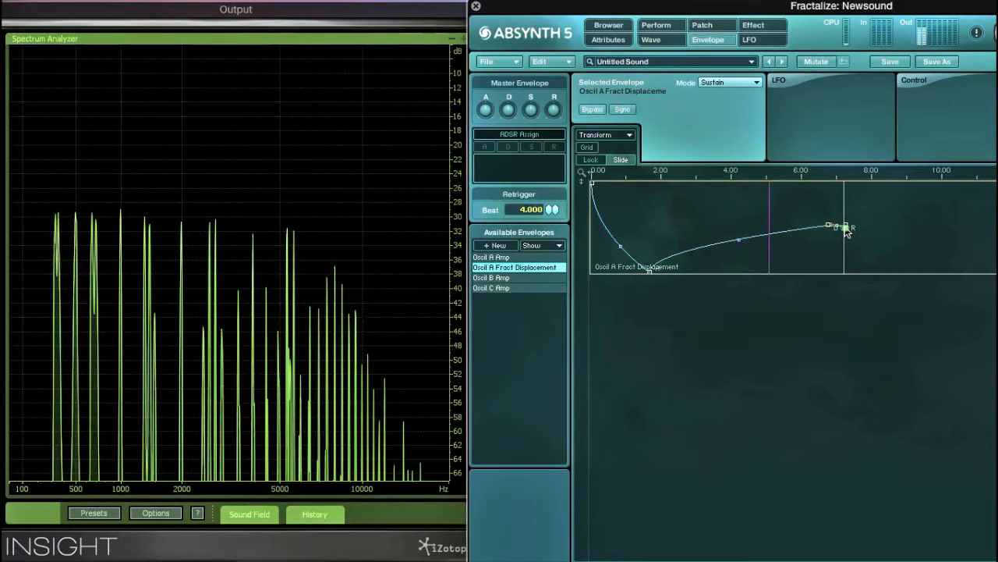
Step: Switch to the Perform page to reach the polyphony and volume settings
left_click(656, 25)
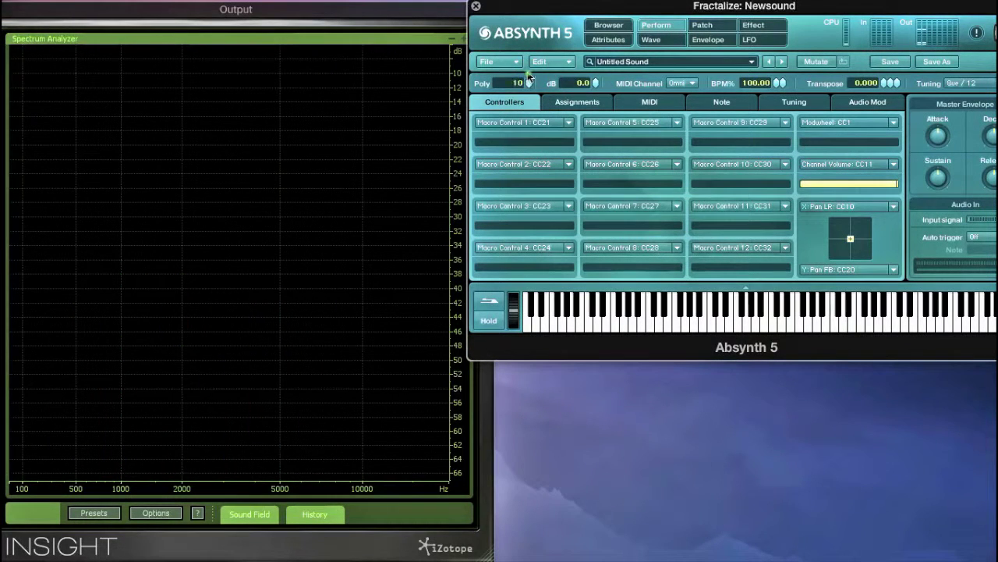